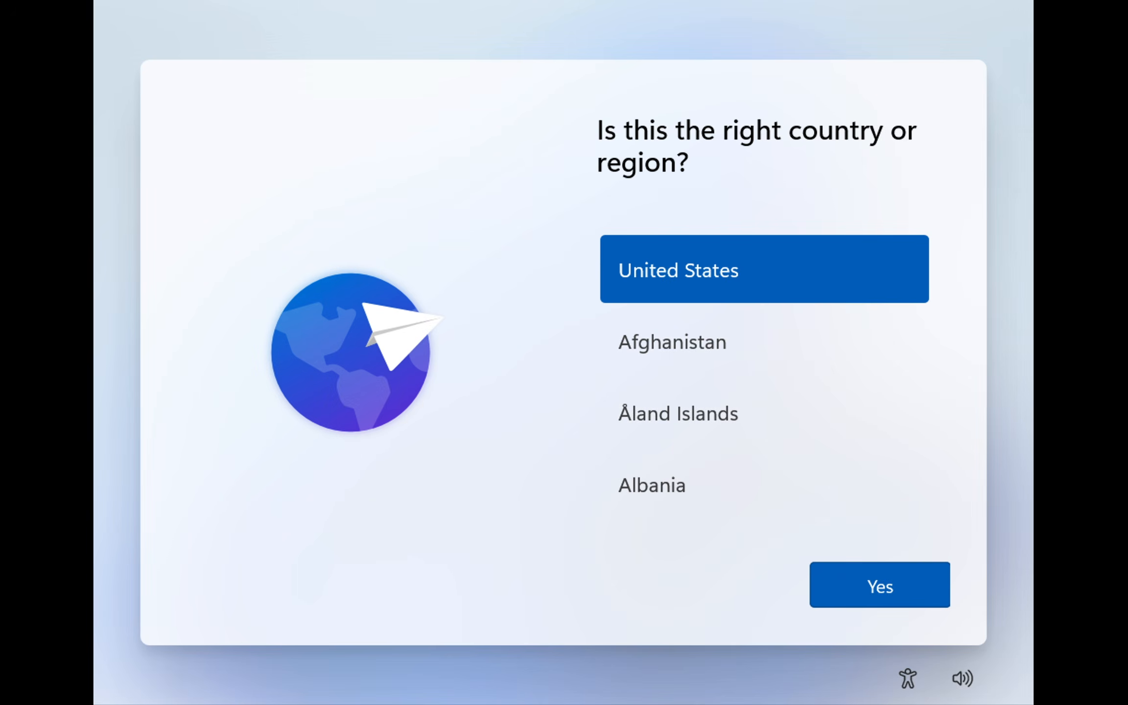
Confirm United States as the region and US as the keyboard layout in Windows setup
click(867, 577)
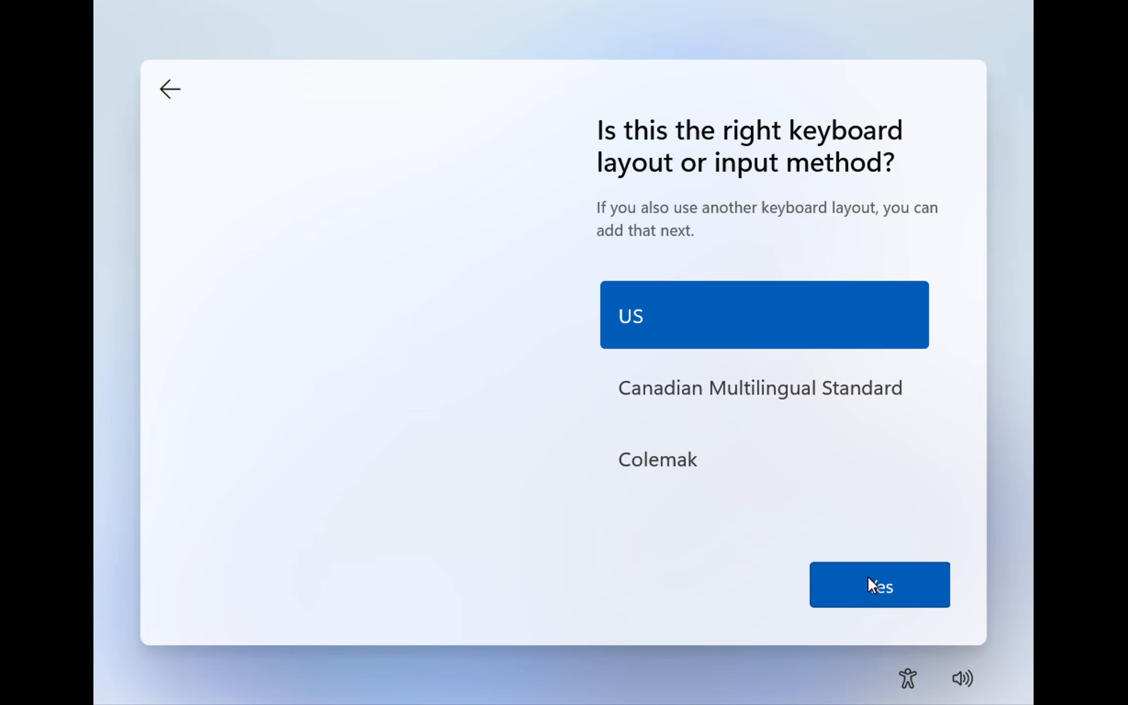
click(867, 576)
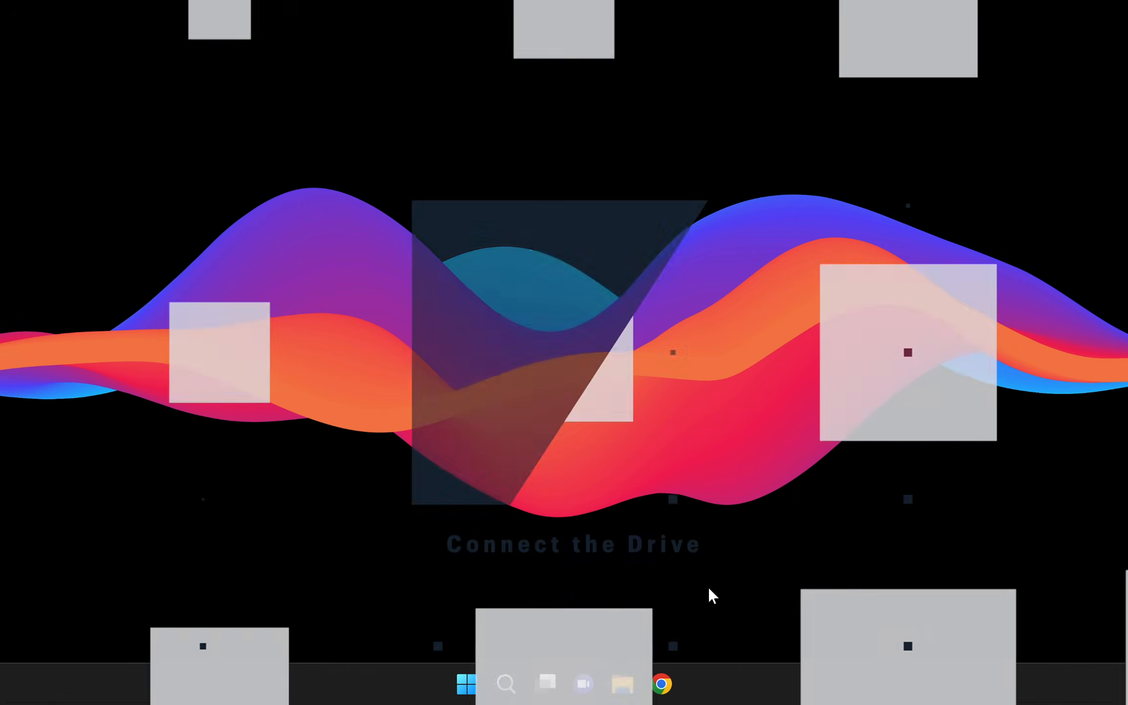
Switch to File Explorer and check the drives listed under This PC for the connected Client SSD (F:)
click(622, 684)
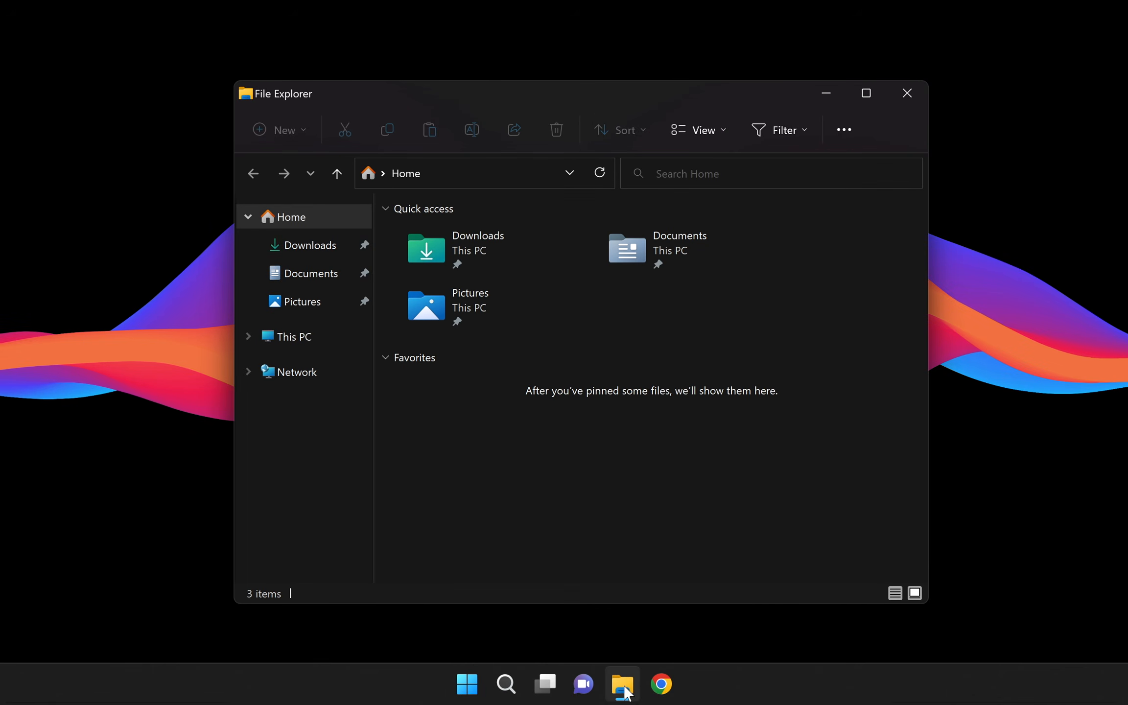
click(304, 341)
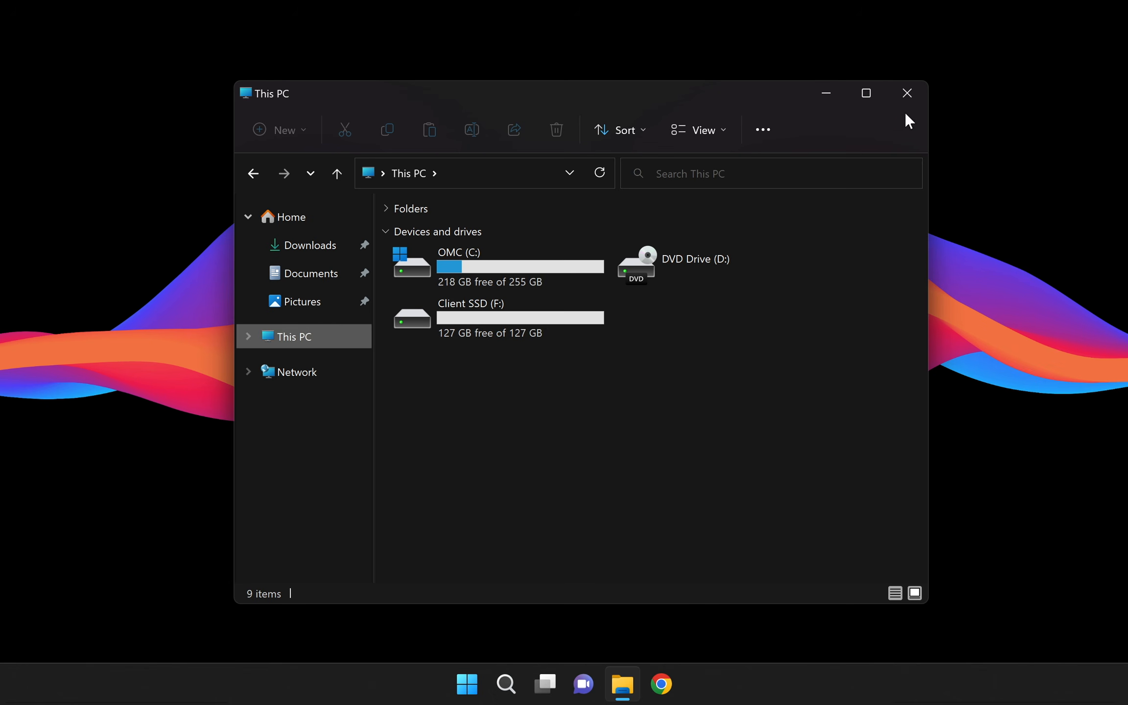
click(907, 92)
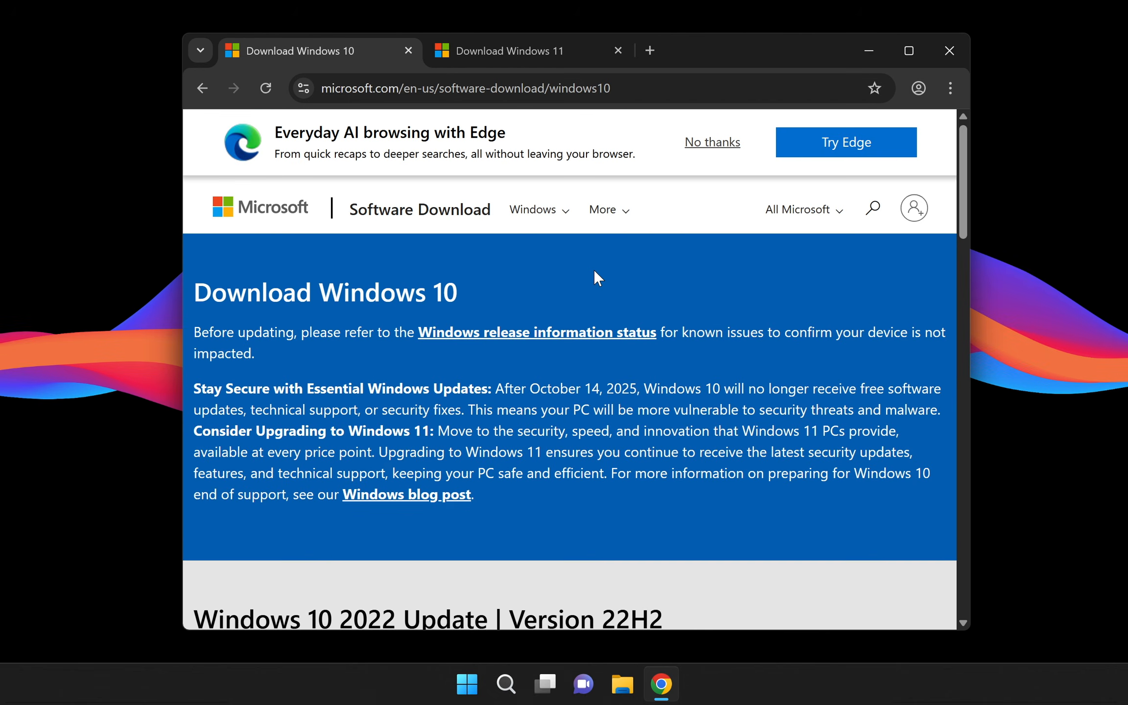
Download the 64-bit English Windows 11 ISO from Microsoft's Download Windows 11 page in Chrome
click(545, 51)
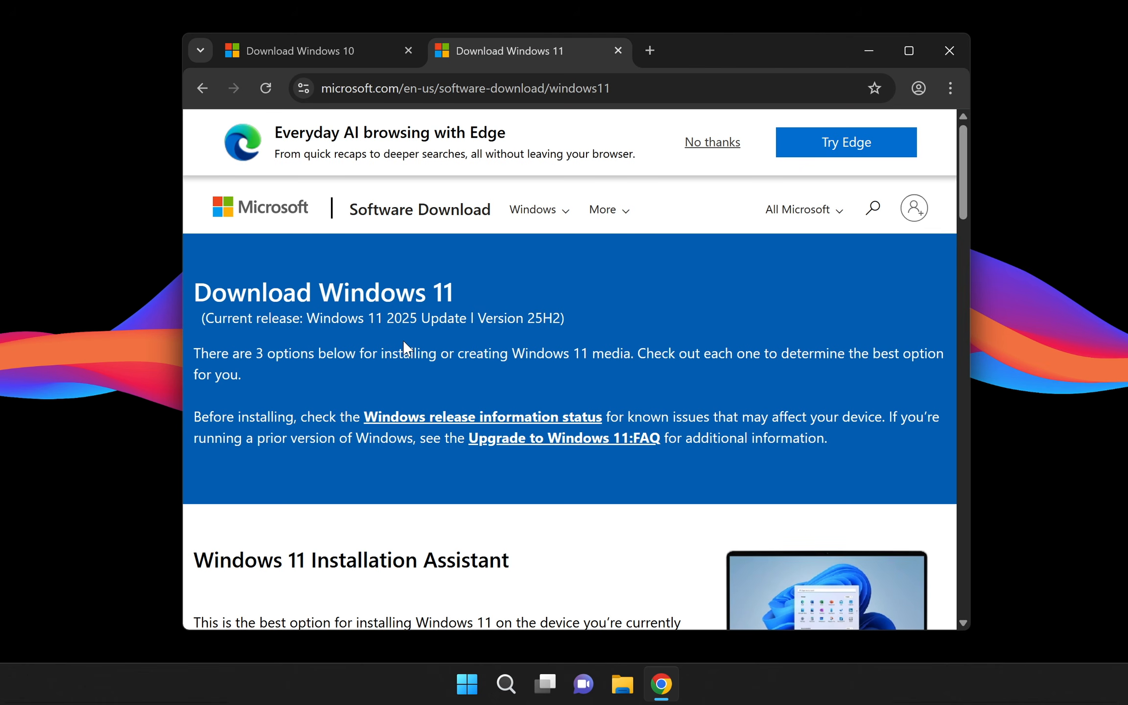
scroll(404, 343, down, 5)
scroll(404, 345, down, 10)
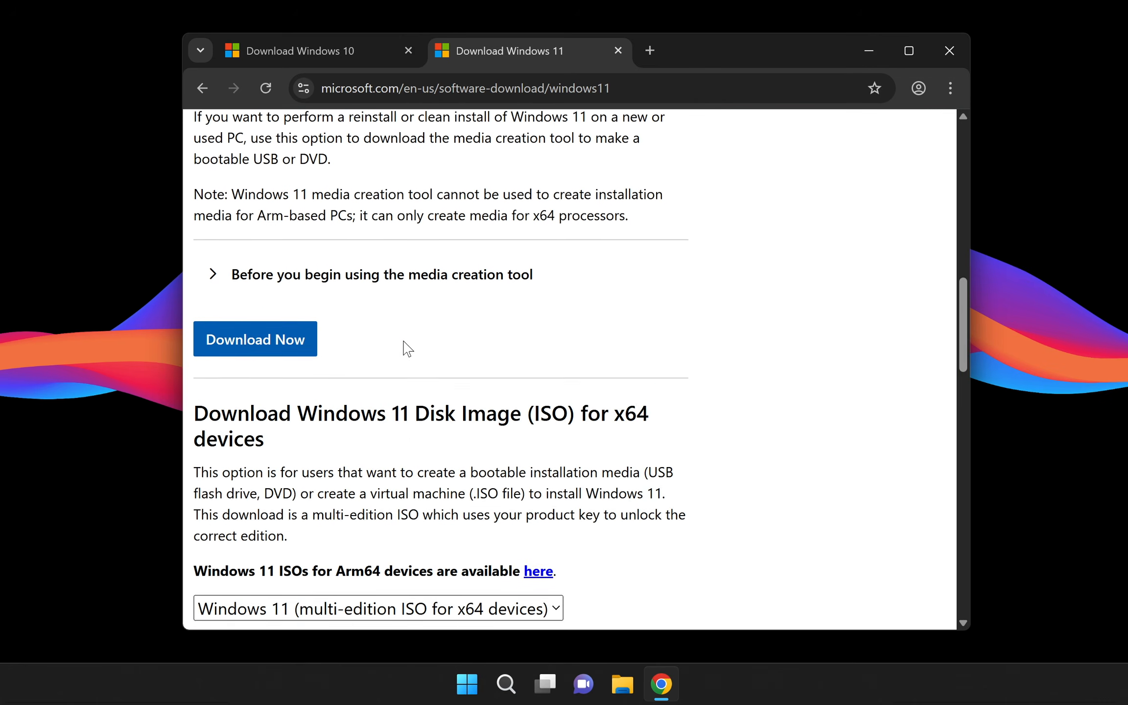
scroll(406, 348, down, 7)
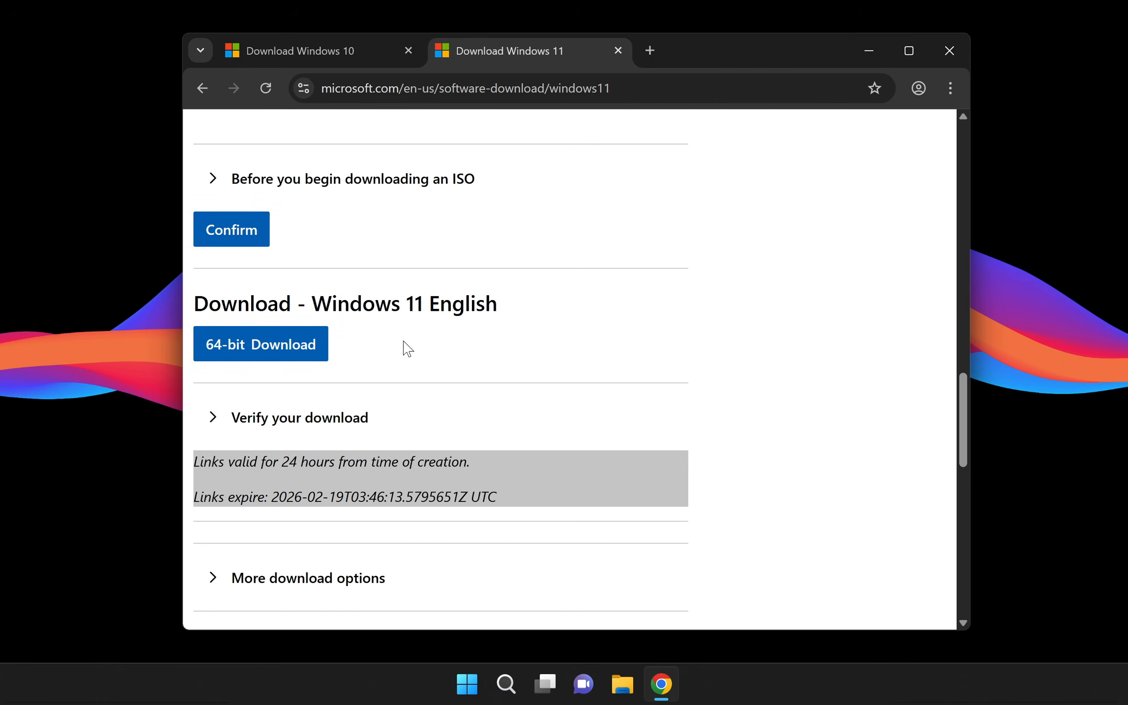
click(275, 351)
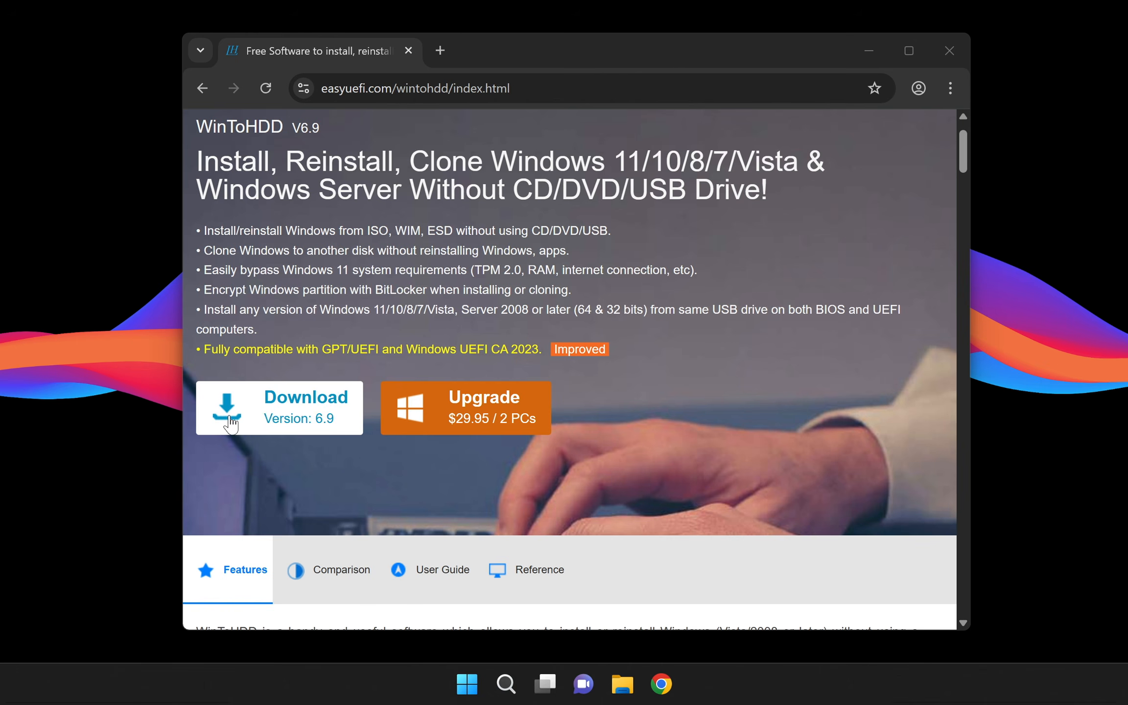
Download WinToHDD 6.9 from its website and launch Hasleo WinToHDD, allowing it to make changes to the device
click(278, 412)
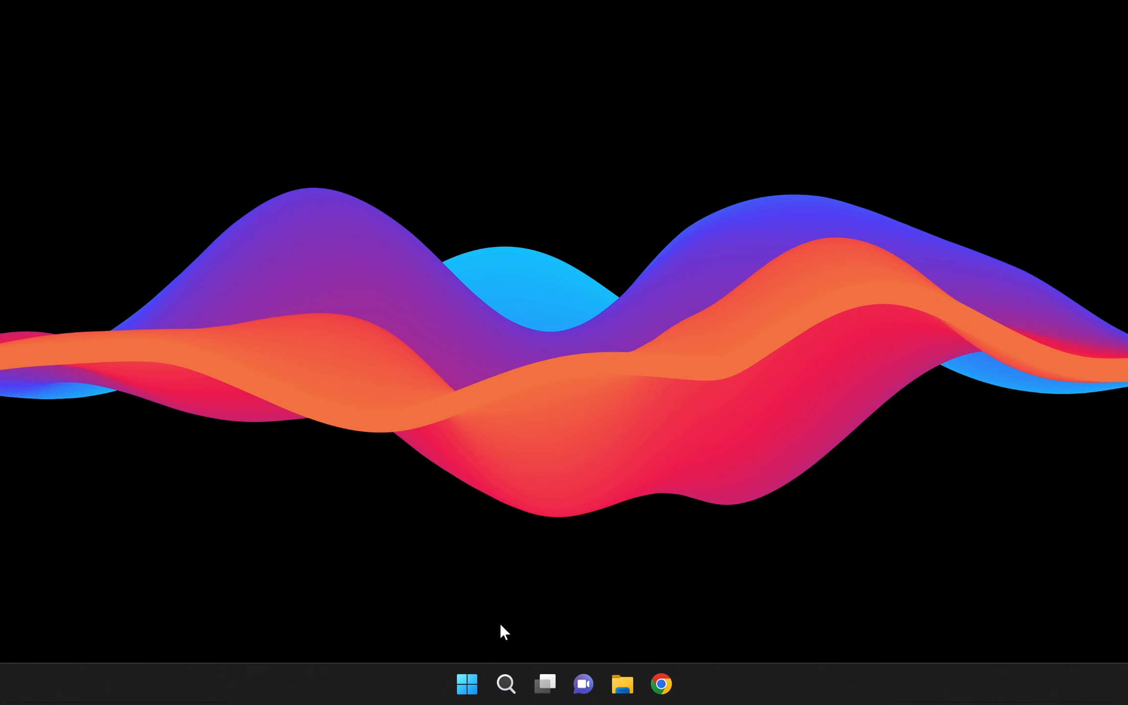
click(478, 691)
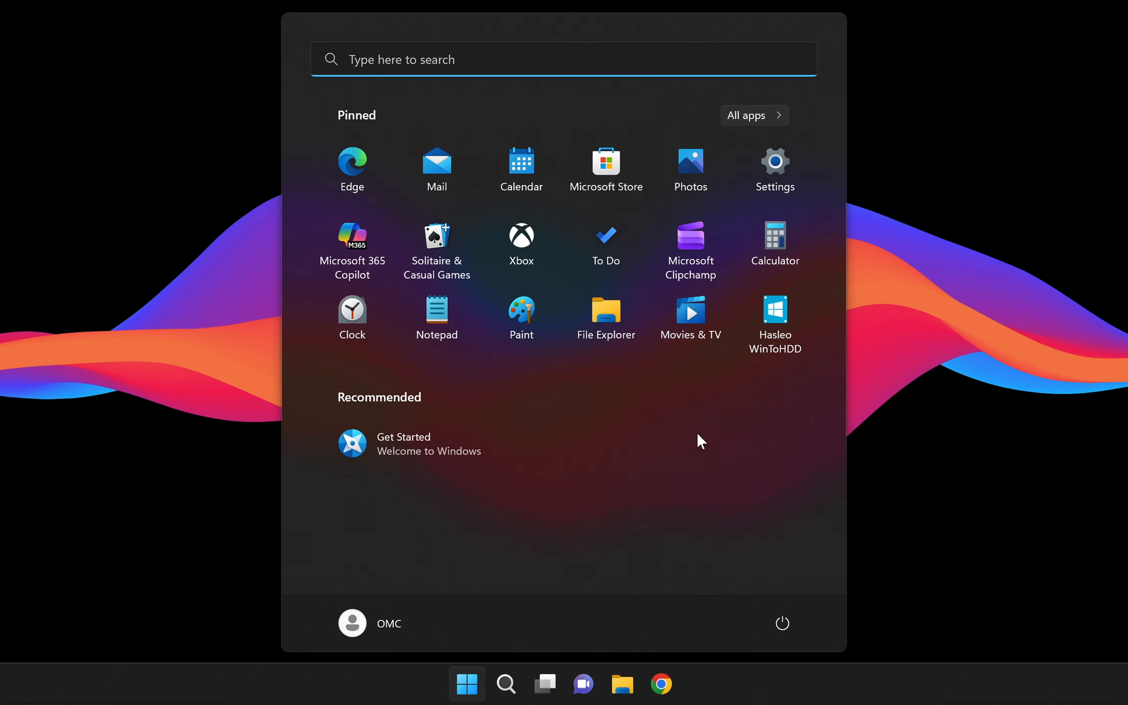
click(773, 313)
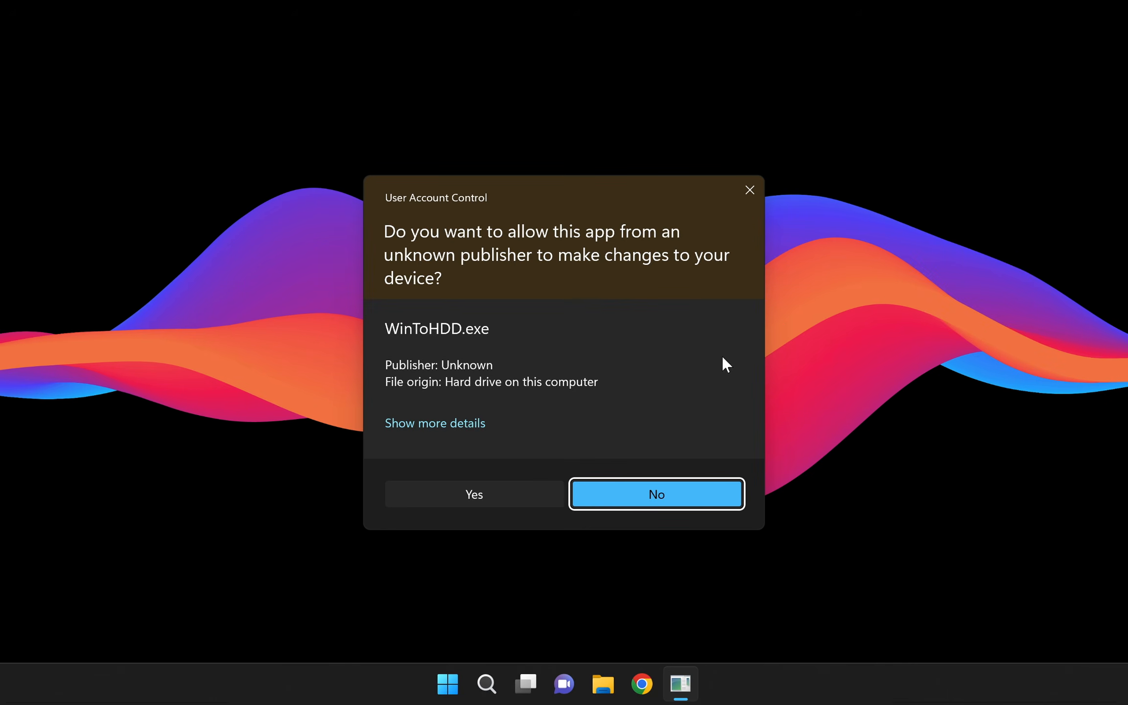
click(492, 489)
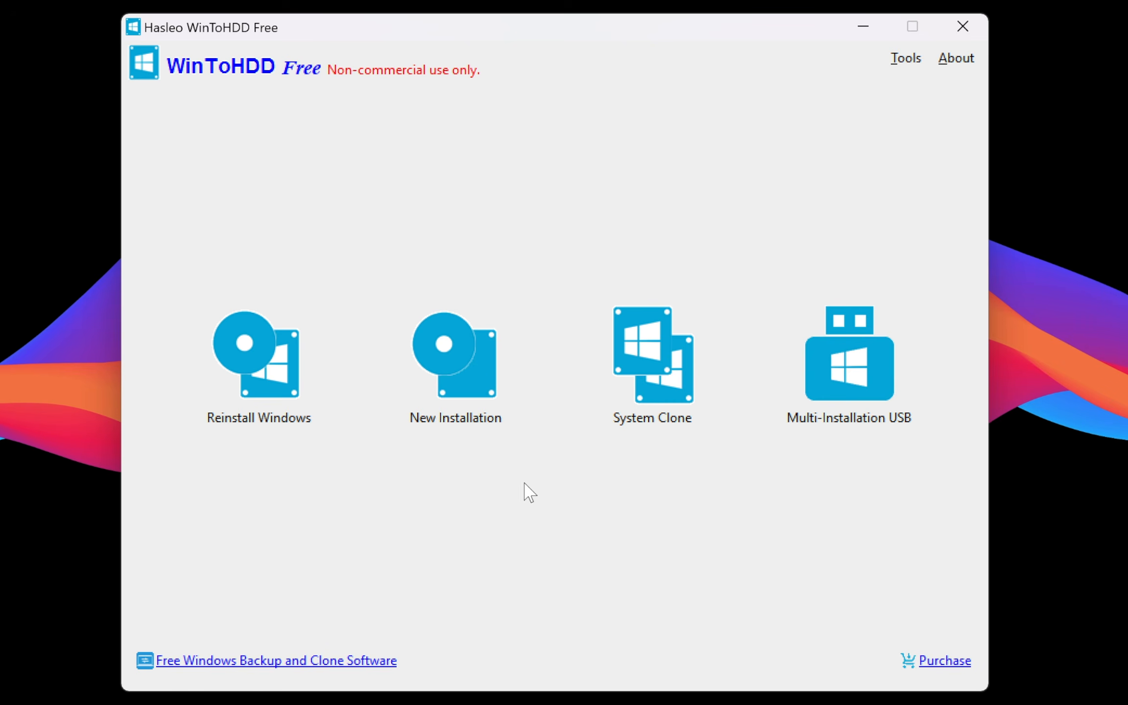
Start a new installation and load the Win11_25H2_English_x64 image from the Downloads folder
click(470, 386)
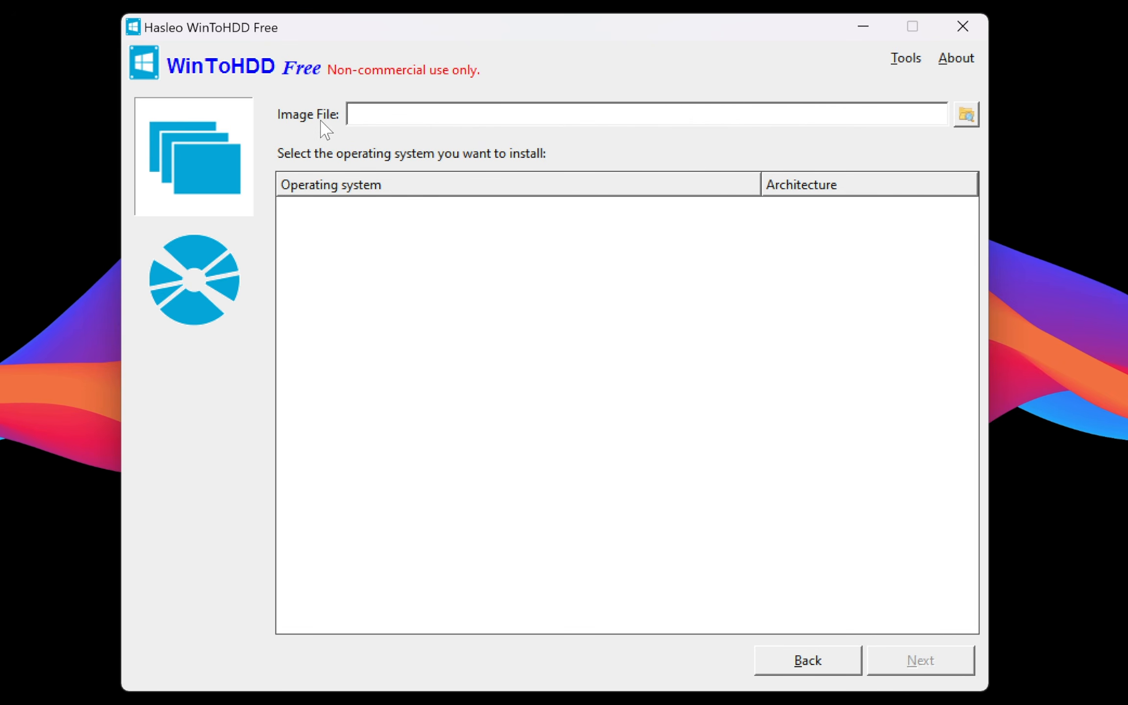
click(968, 117)
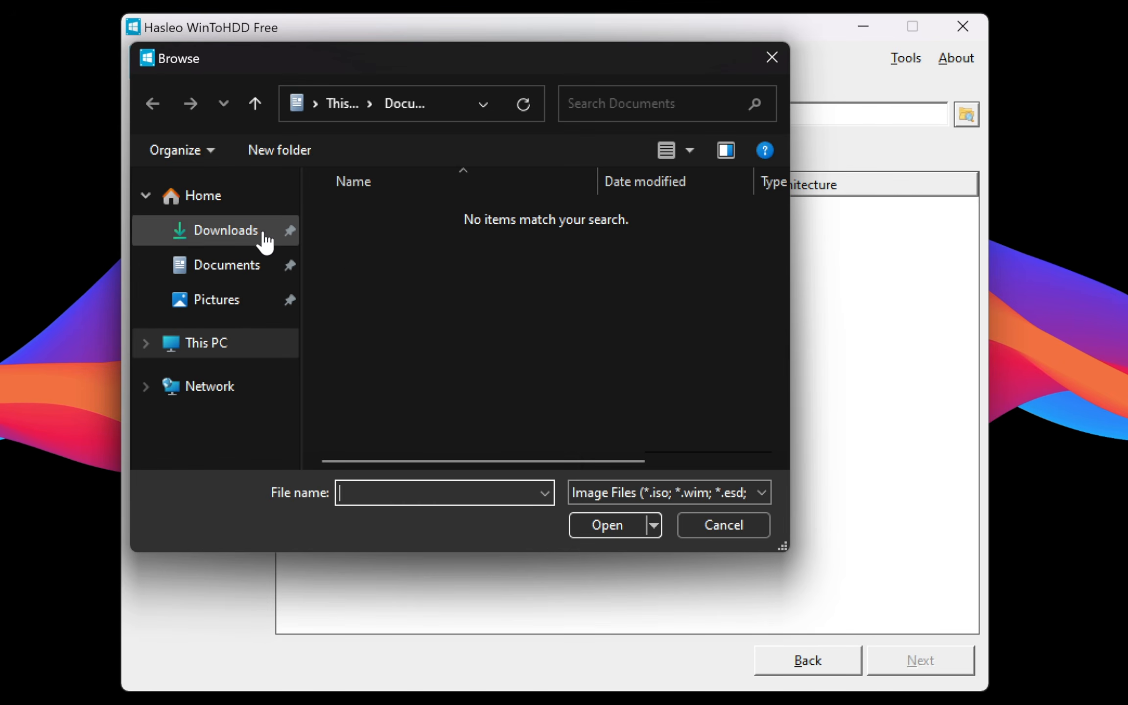
click(264, 235)
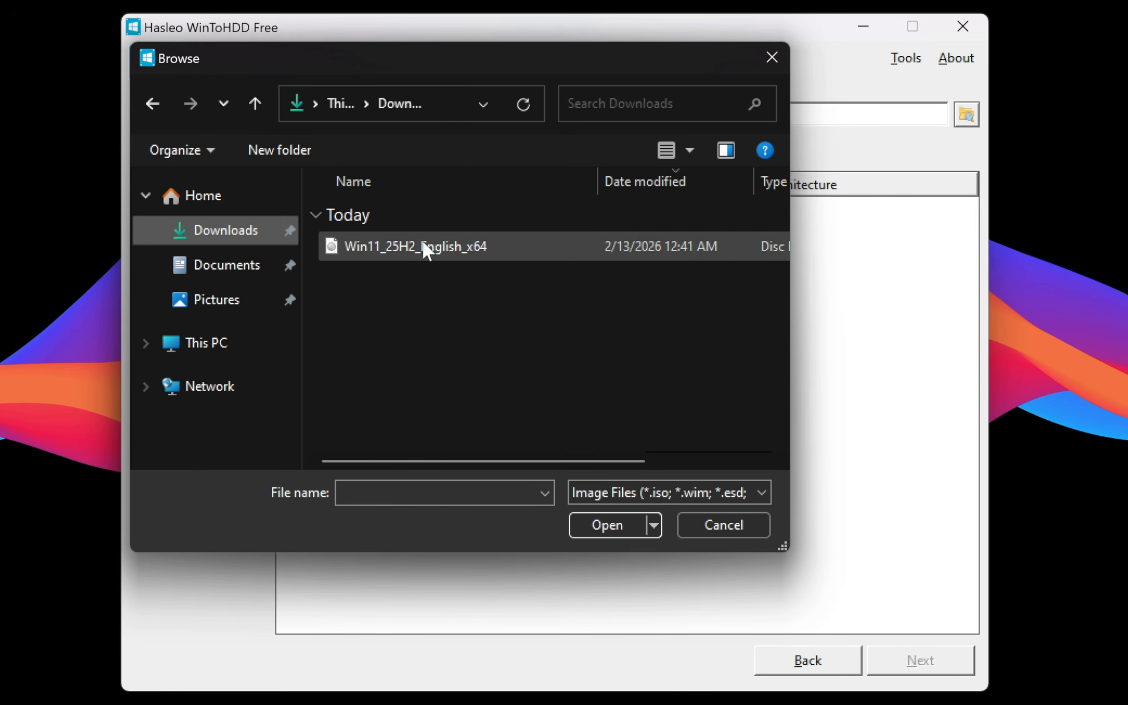
click(423, 245)
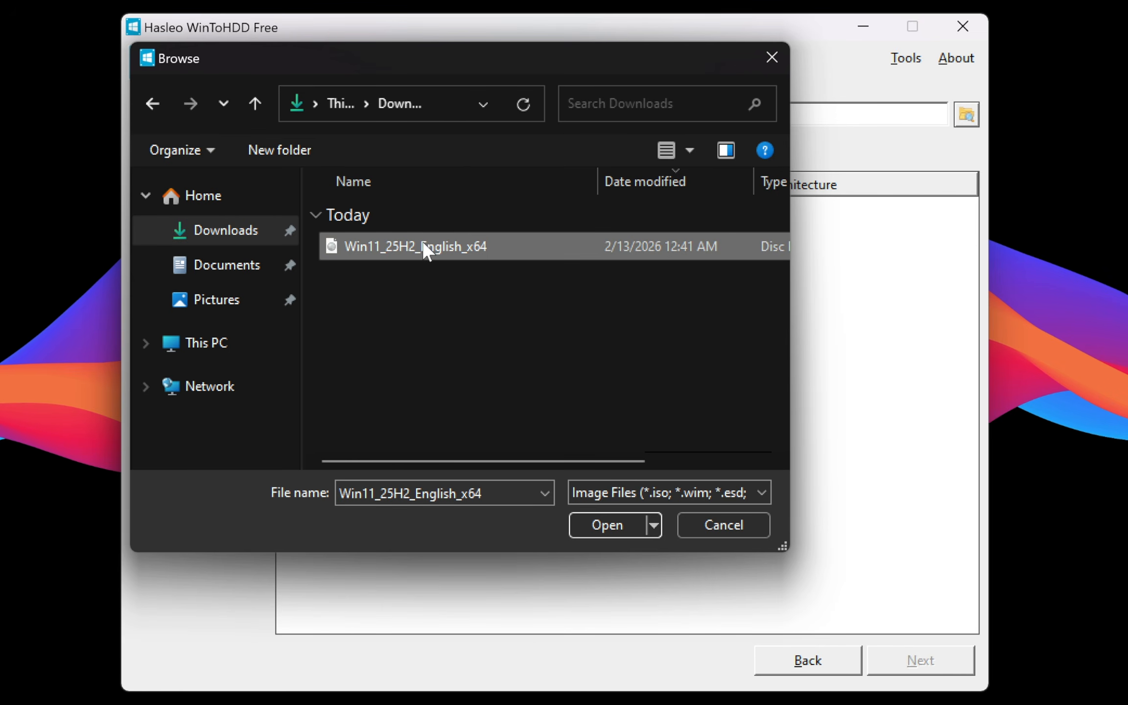
click(607, 524)
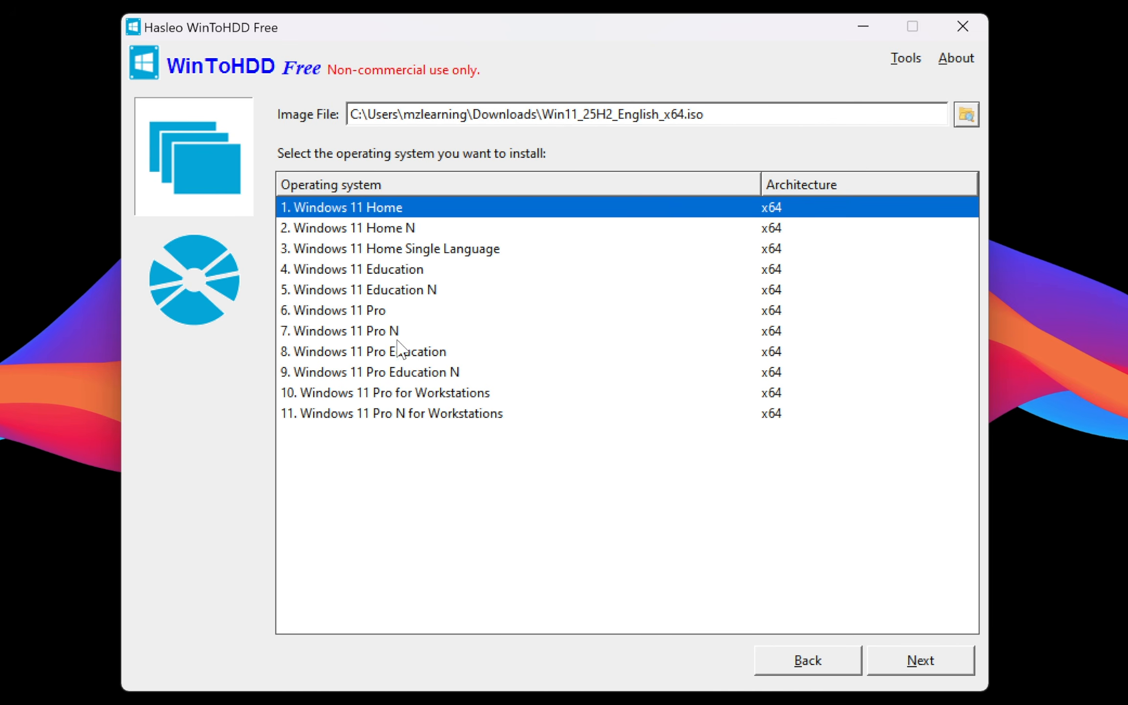
Try to continue with Windows 11 Pro as the operating system to install
click(383, 312)
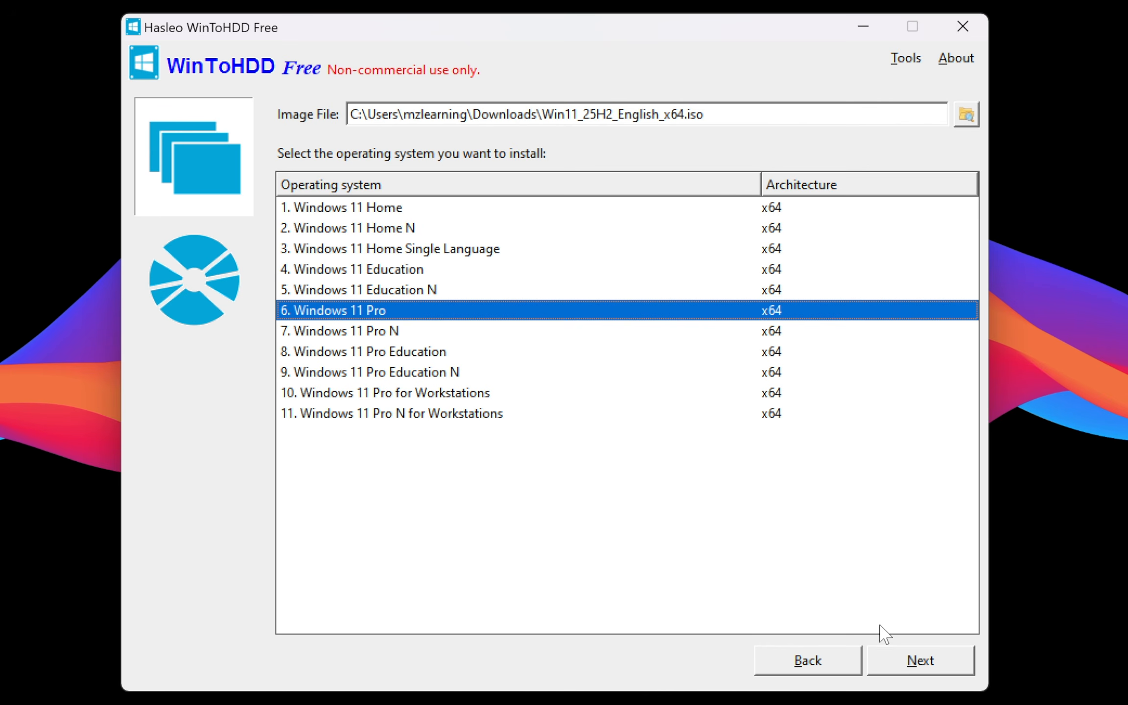
click(903, 665)
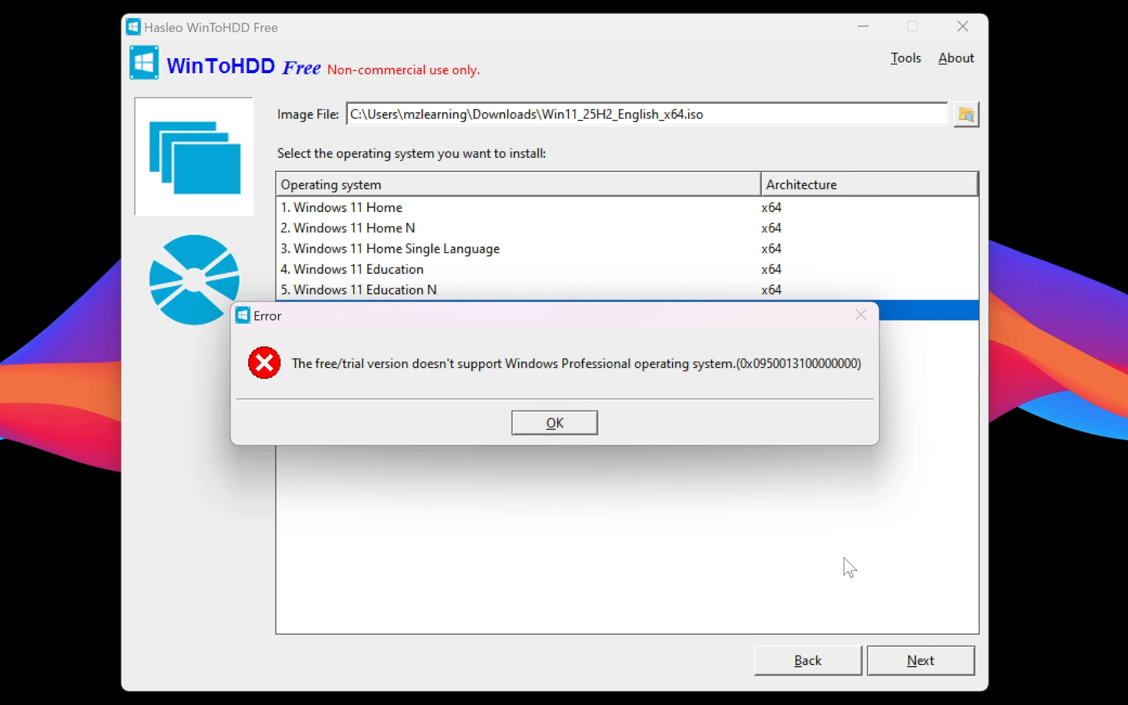
click(567, 425)
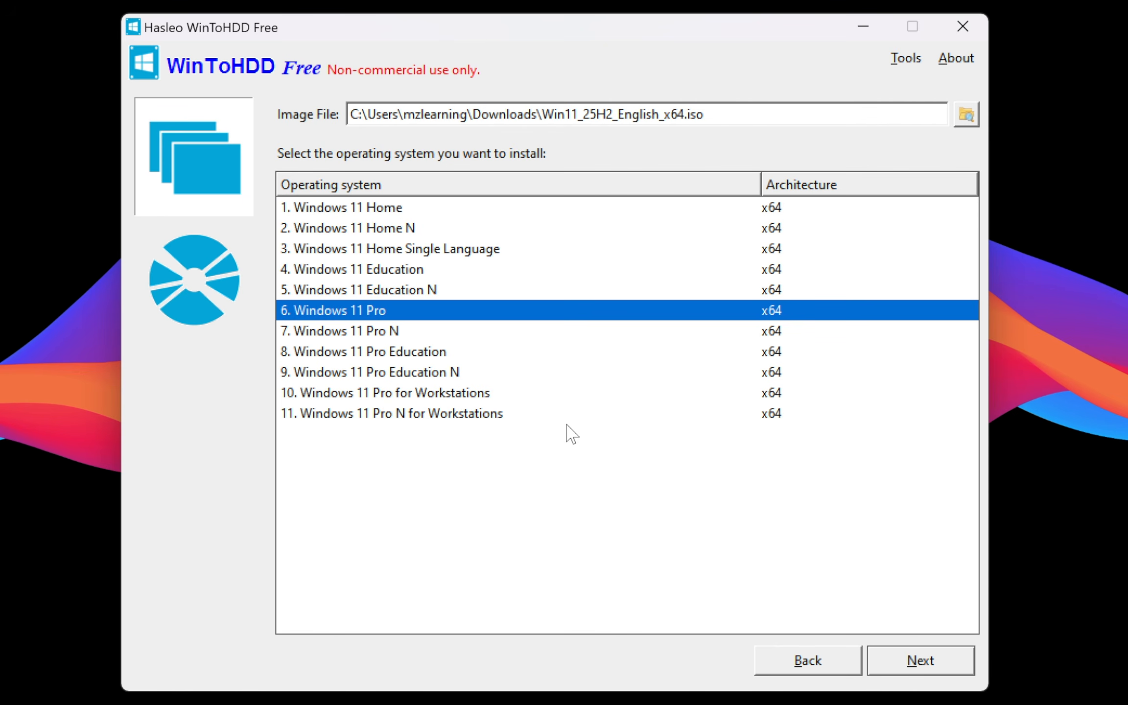
Choose Windows 11 Home as the operating system to install and proceed to the destination disk selection
click(373, 209)
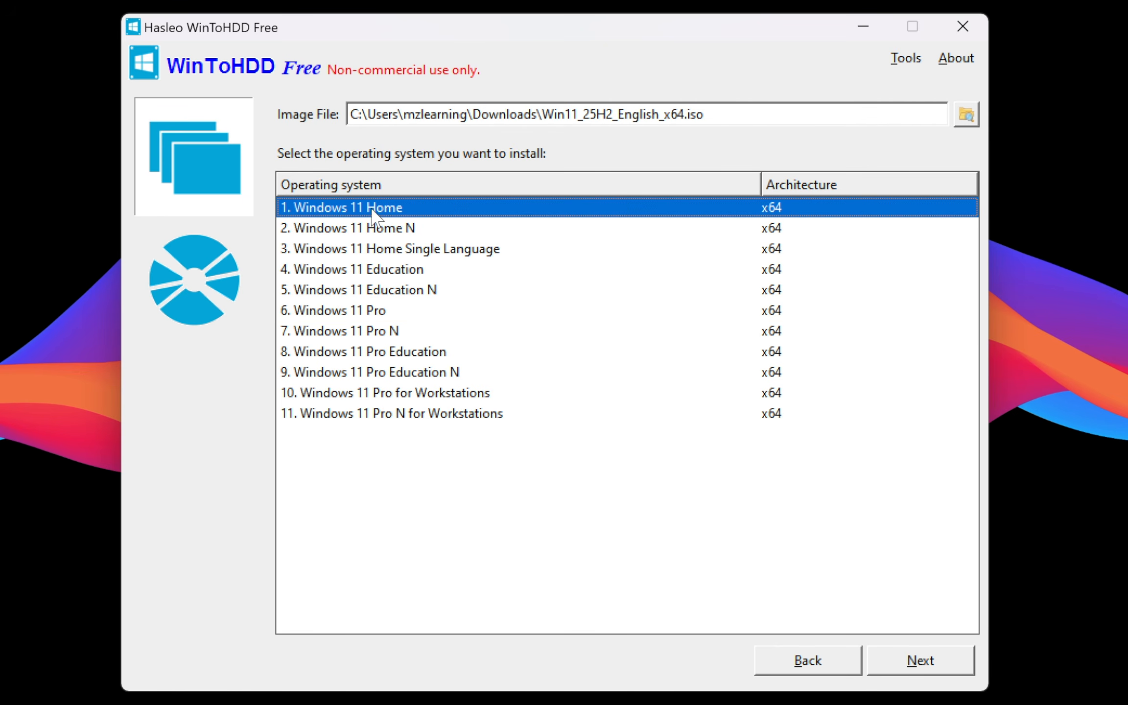
click(900, 659)
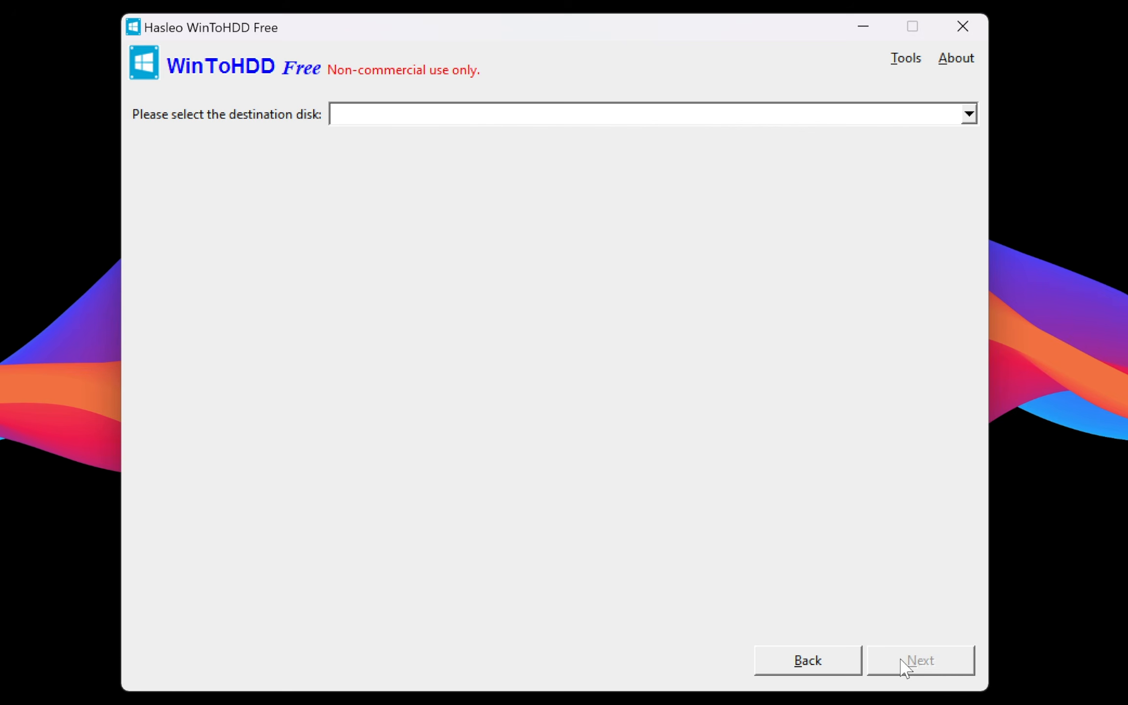
Select Disk 0: Windows 11-1 SSD as the destination and format it with the GPT for UEFI partition scheme
click(970, 117)
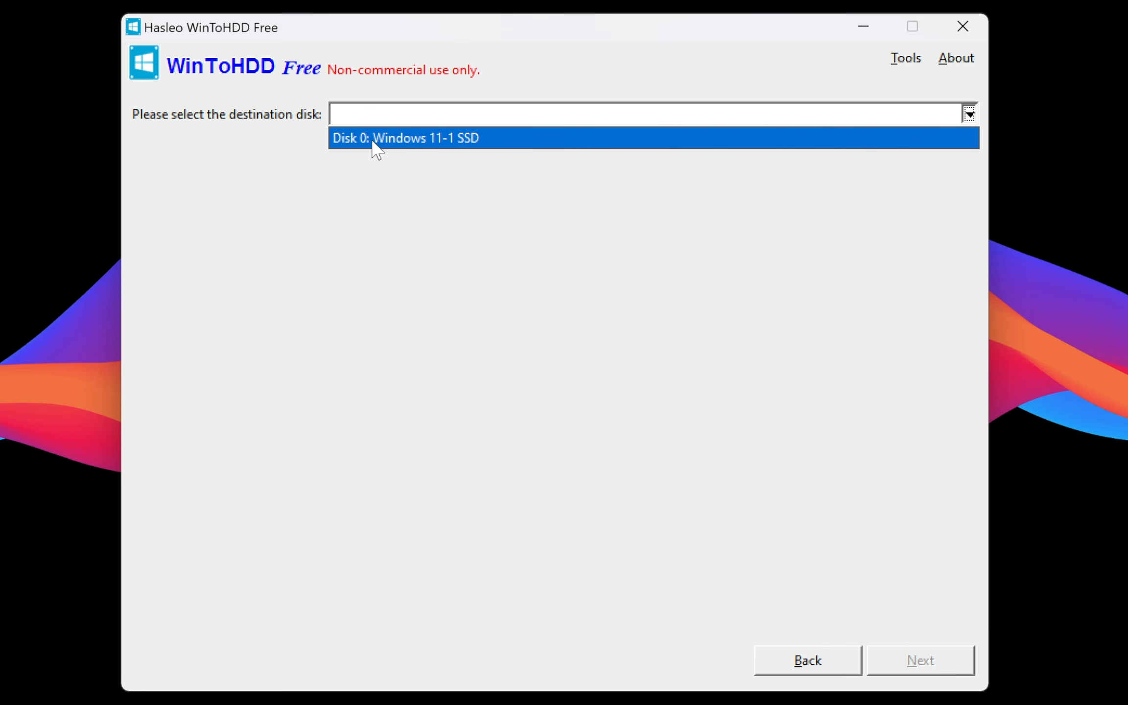
click(460, 139)
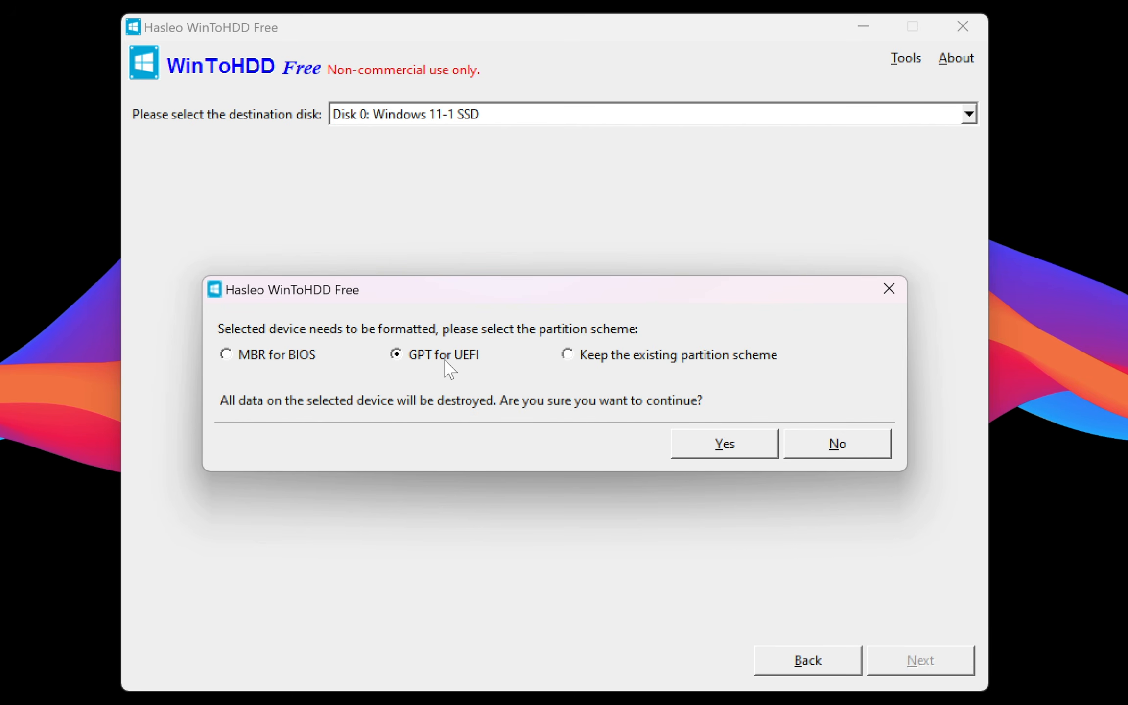
click(741, 444)
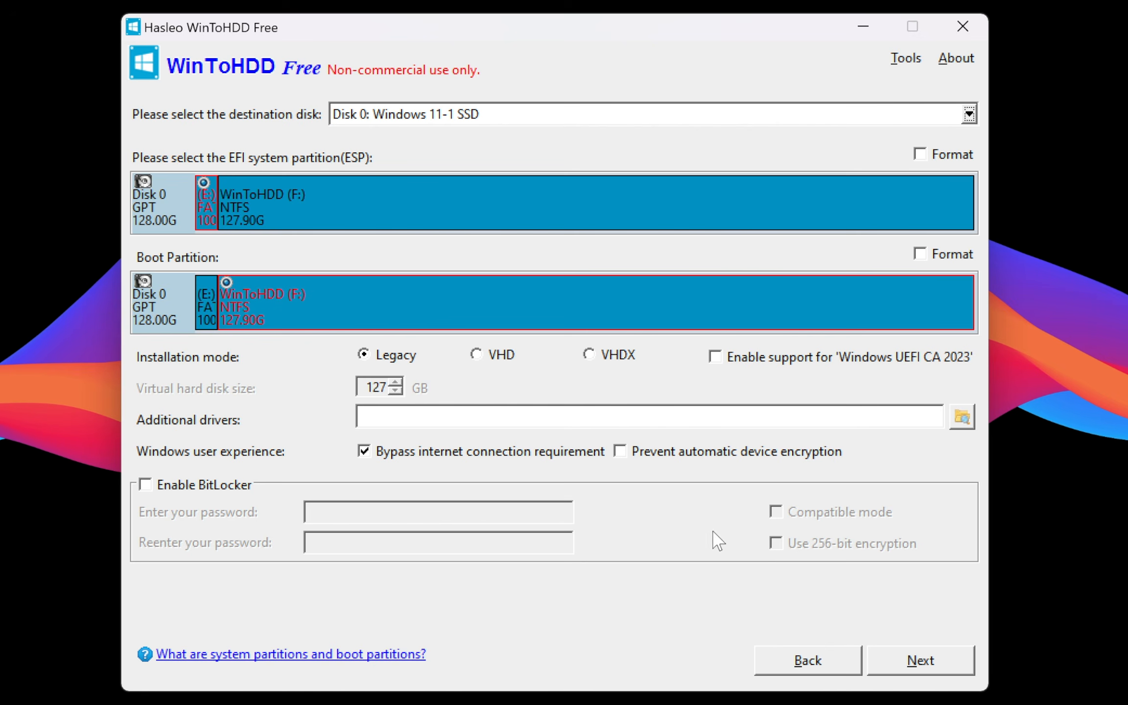
Run the installation with the preset partitions and Legacy mode, and close WinToHDD once it is complete
click(903, 661)
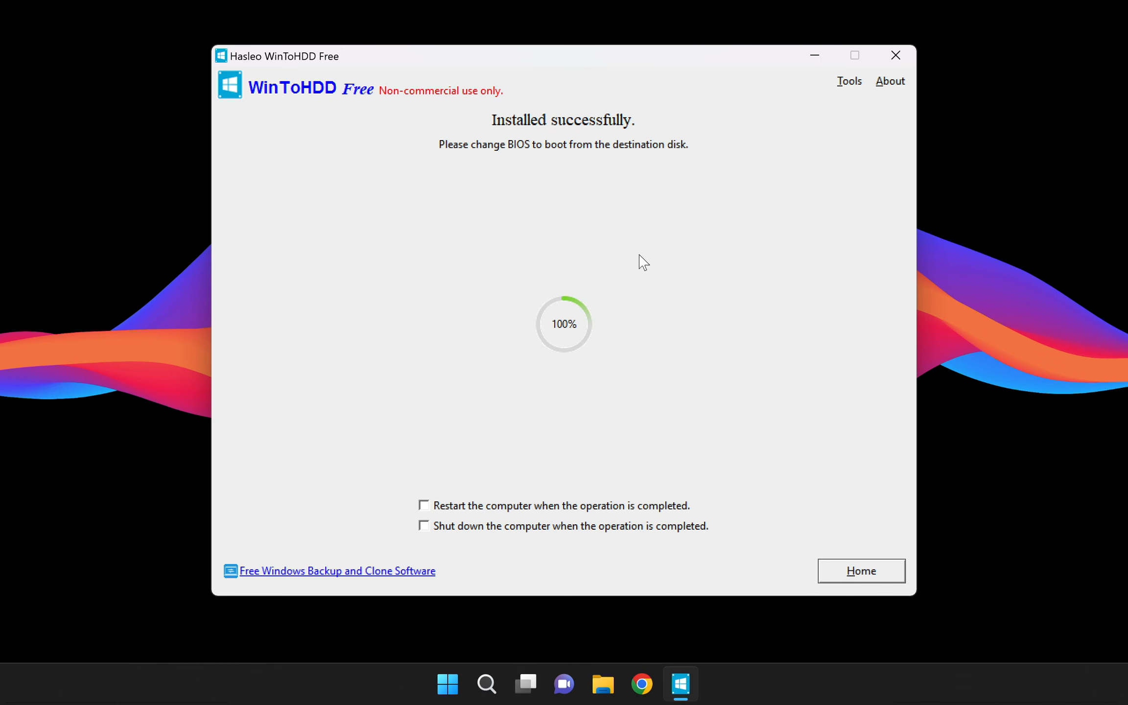
click(851, 567)
click(894, 56)
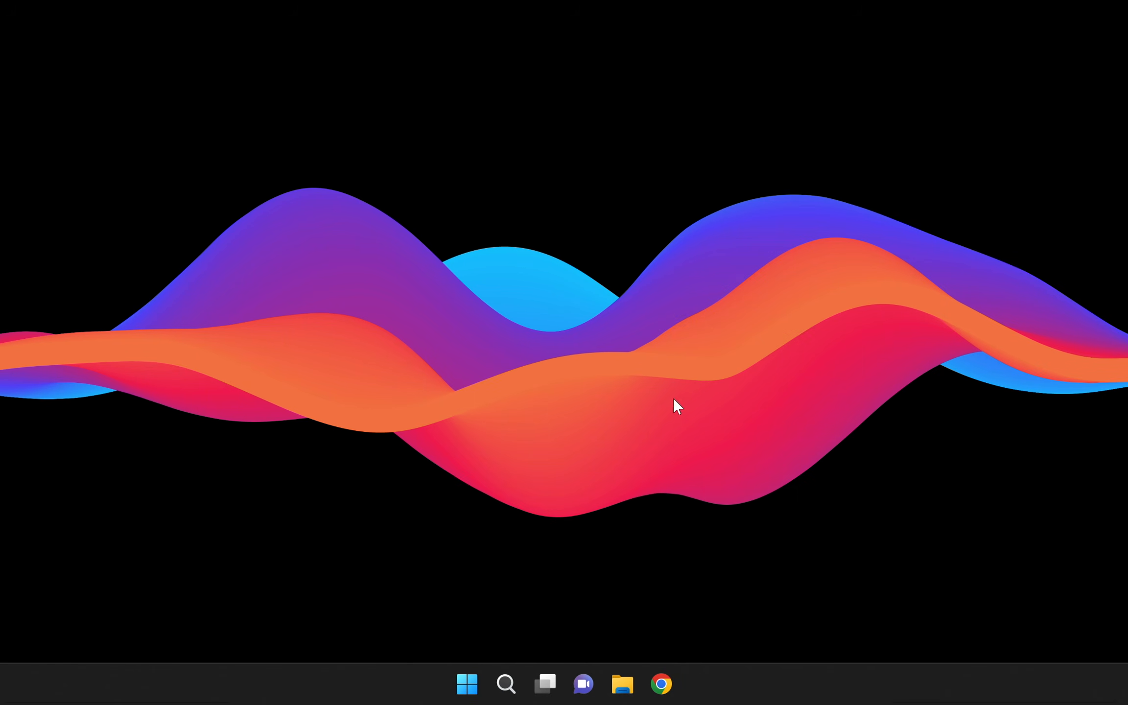
Inspect the WinToHDD (F:) drive and its Users folder in File Explorer, and close the window
click(622, 686)
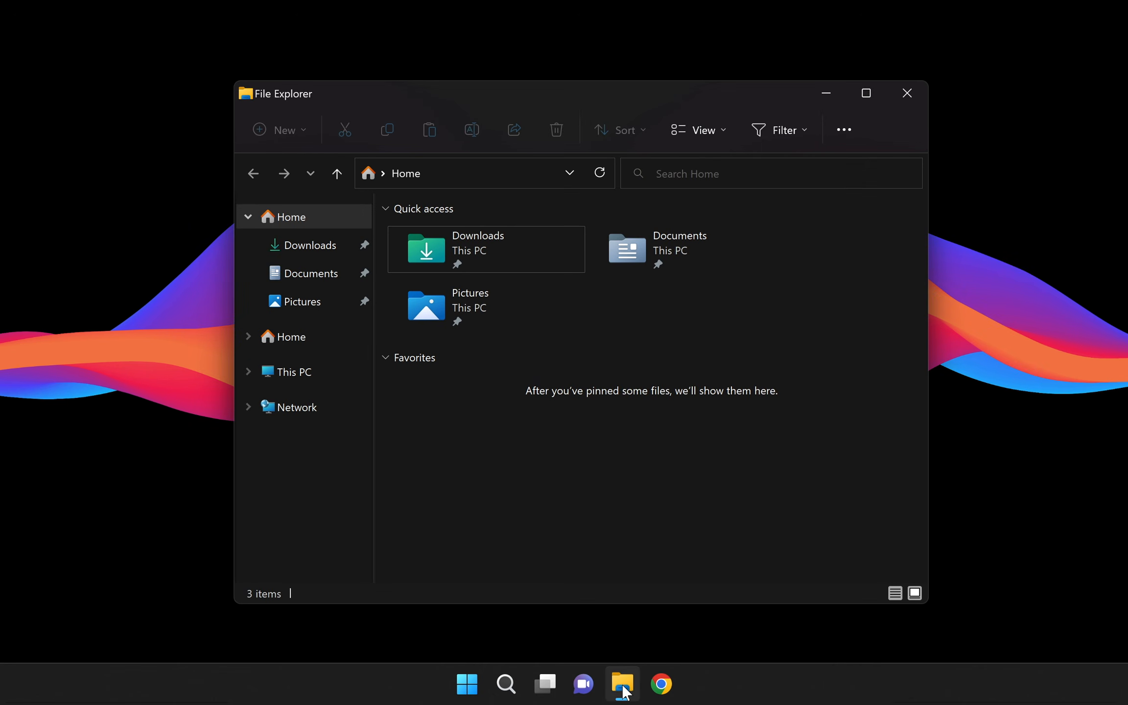
click(315, 372)
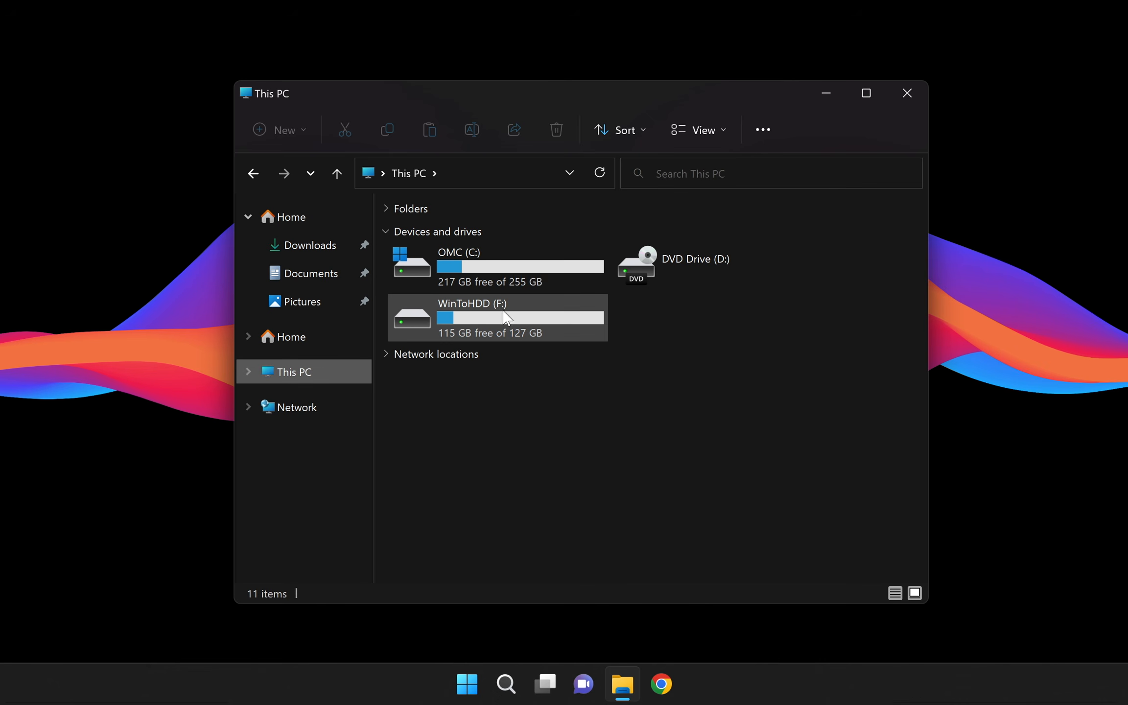
double_click(464, 323)
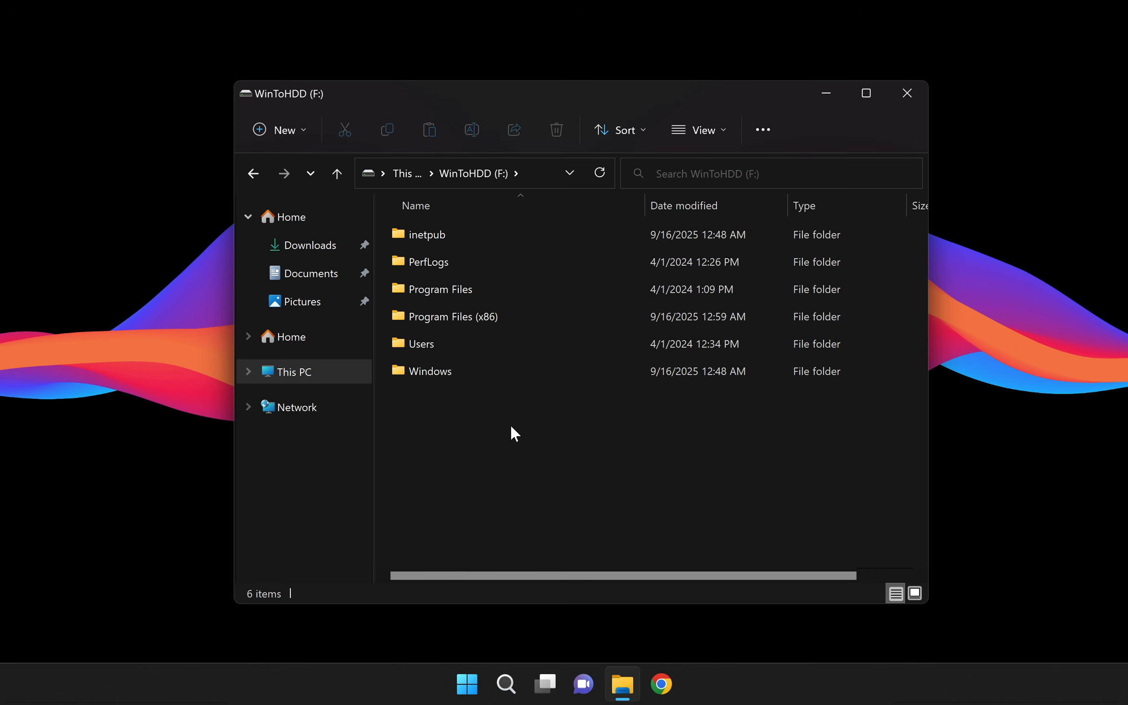
double_click(446, 344)
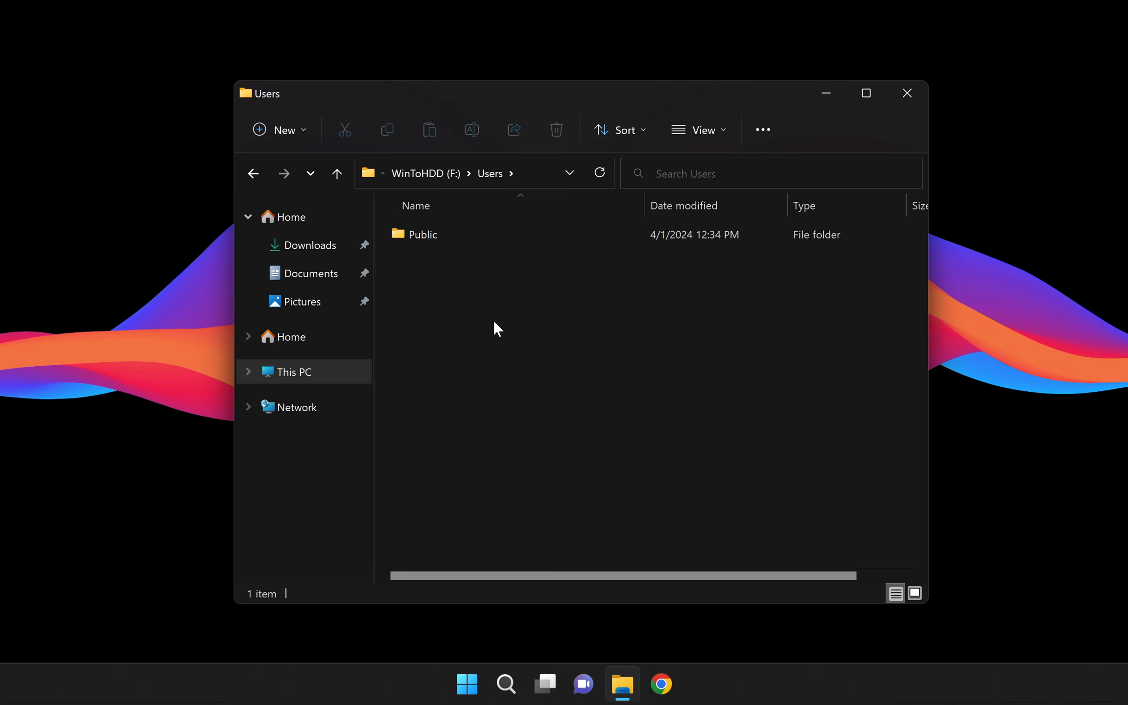
click(906, 101)
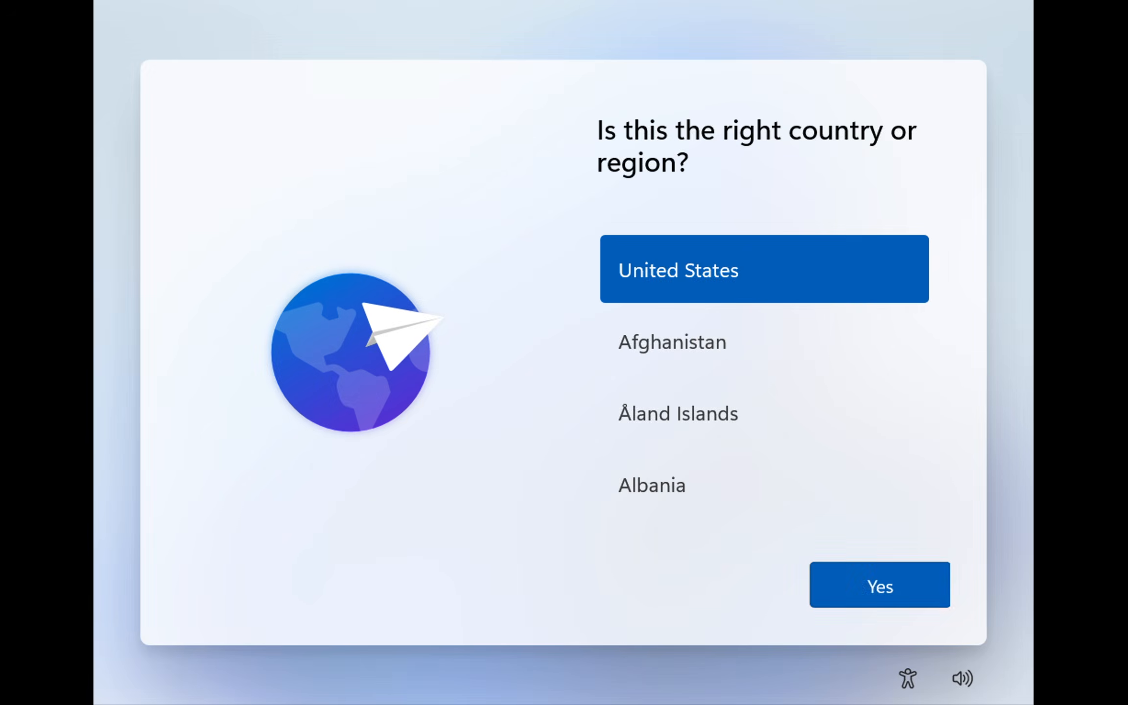
Complete Windows setup on the new drive with United States as the region, OMC as the account name and no password
click(866, 576)
text(OMC)
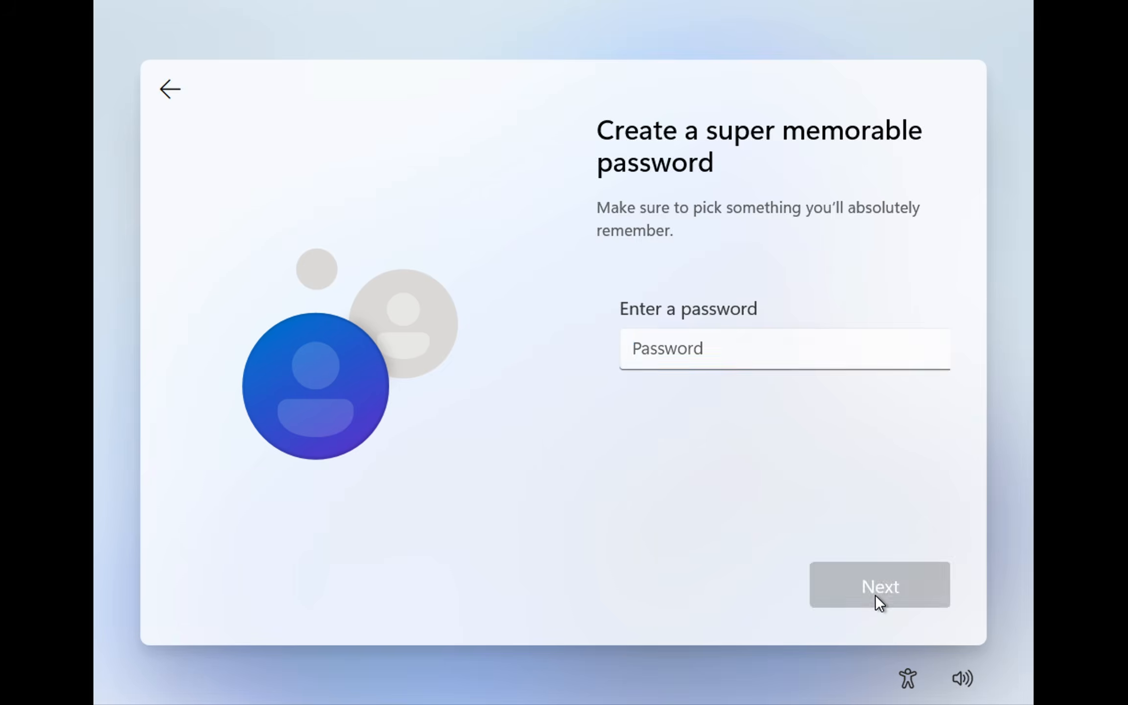
click(875, 594)
click(876, 594)
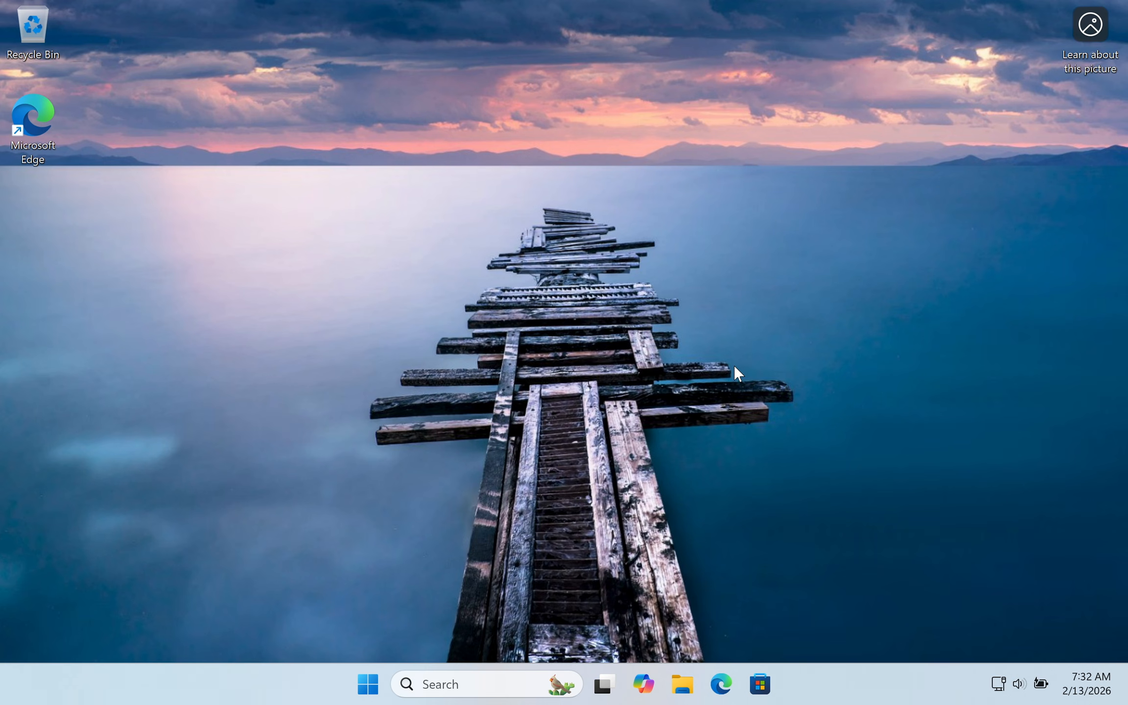
Open the Users folder on the WinToHDD (C:) drive in File Explorer and check the OMC folder's details
click(682, 683)
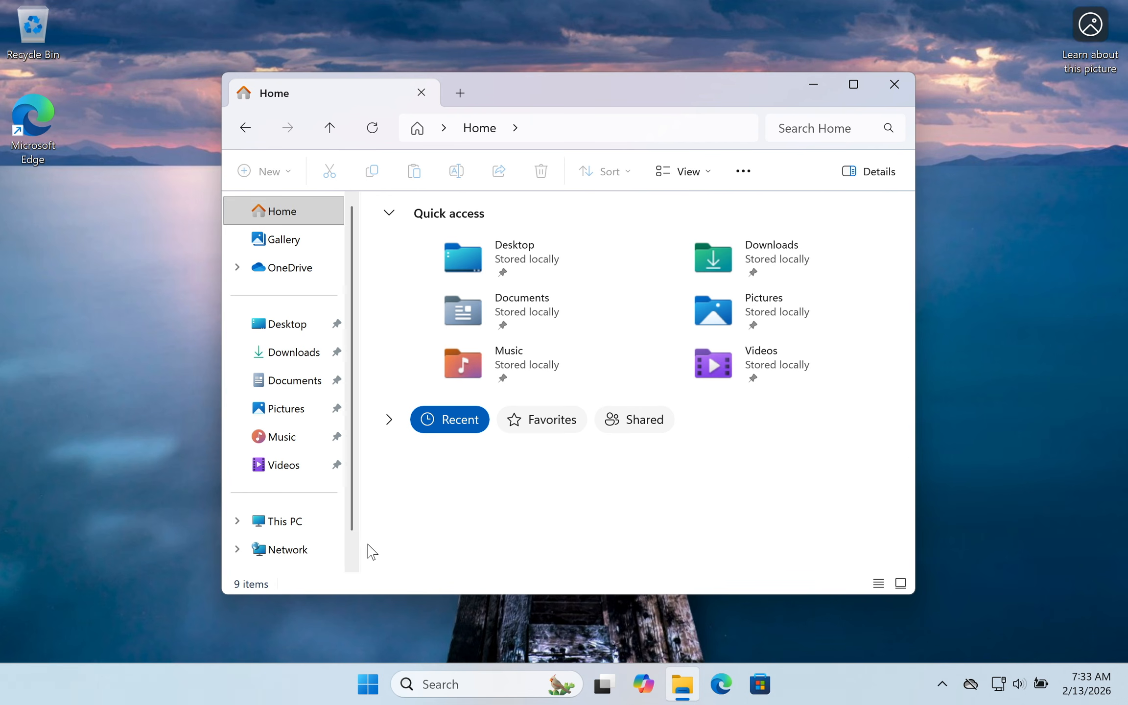
click(315, 531)
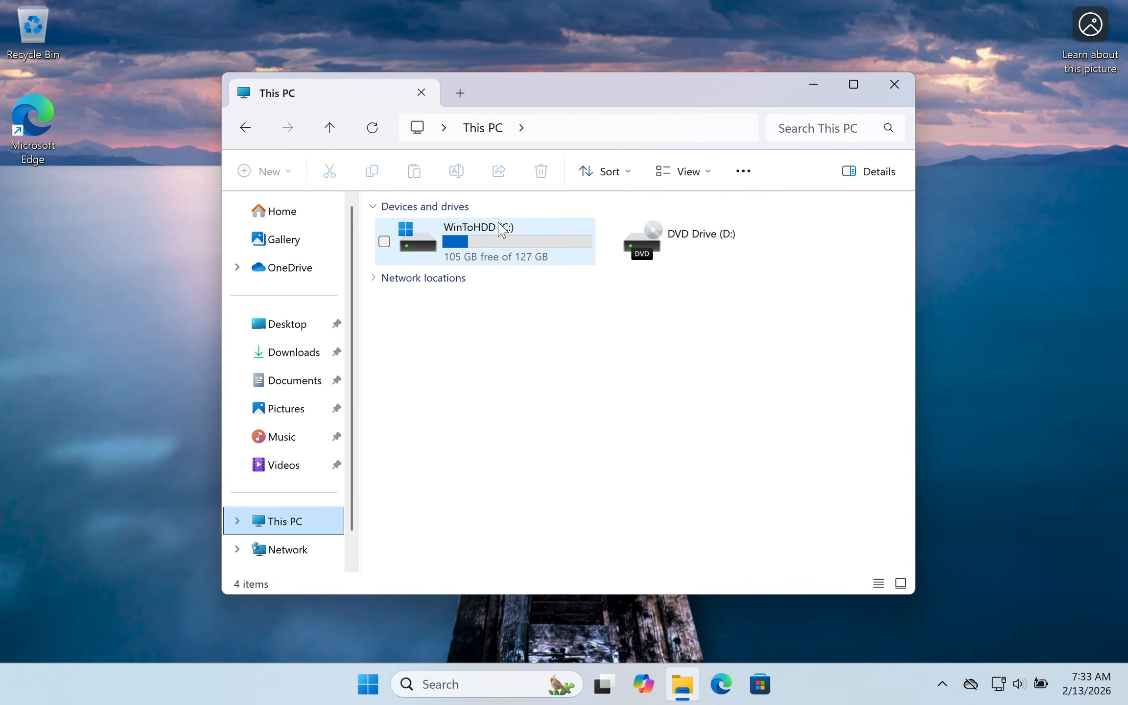
double_click(480, 236)
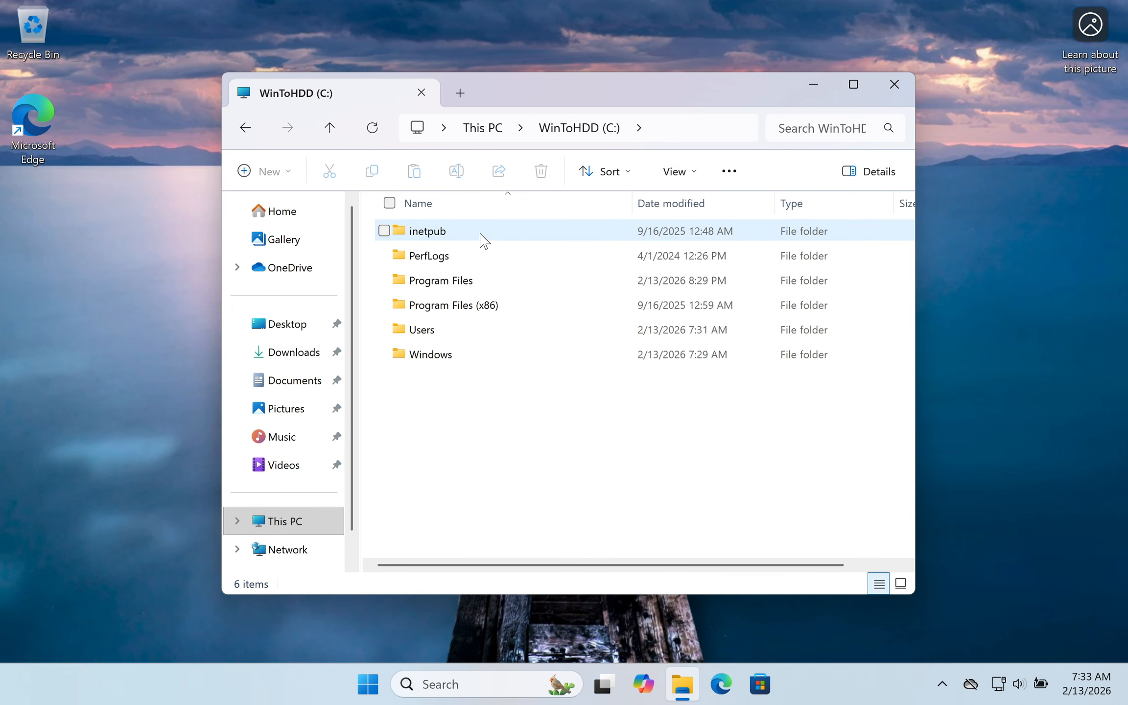
double_click(429, 337)
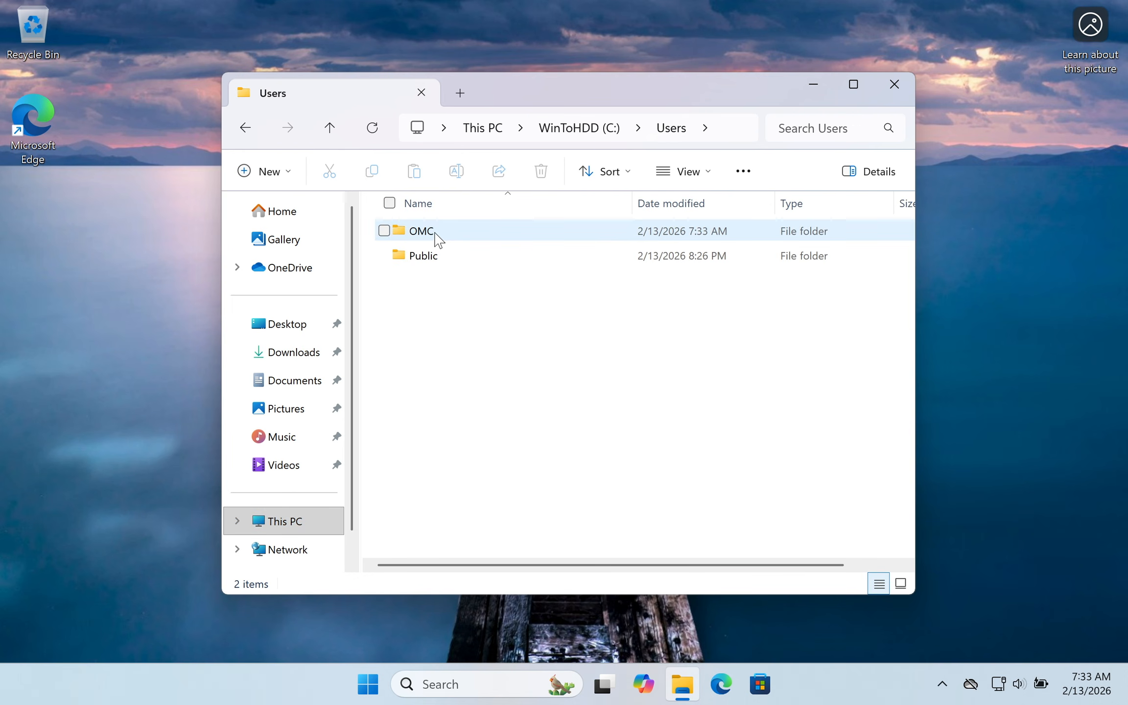
mouse_move(428, 238)
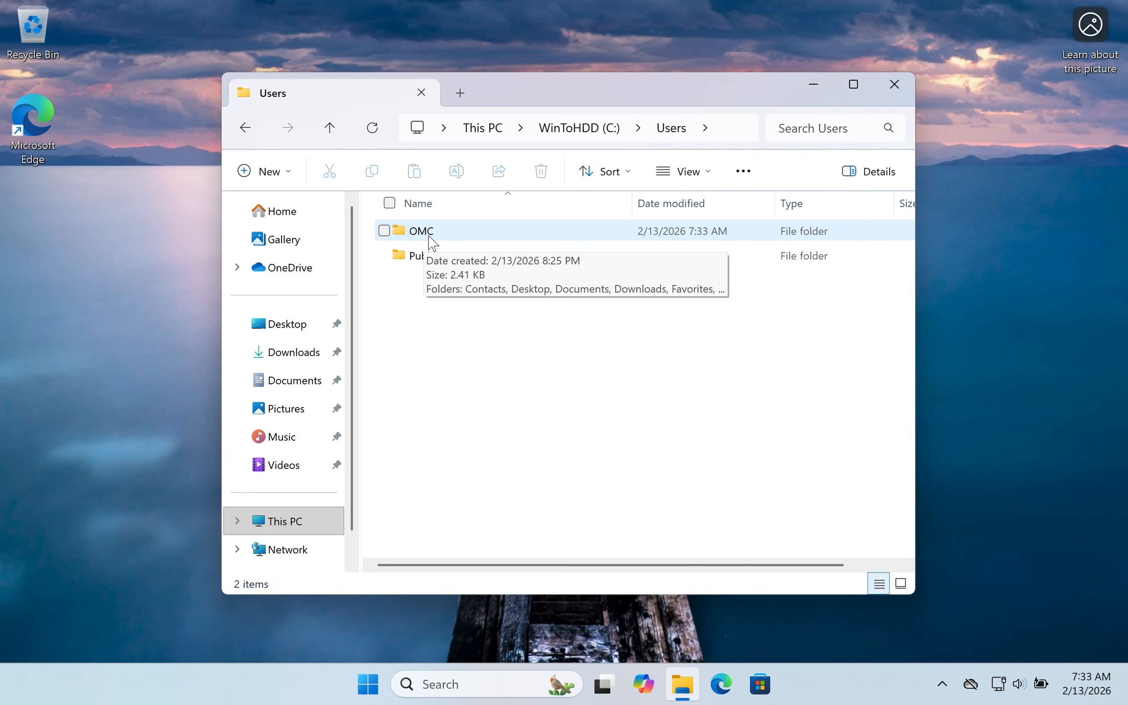